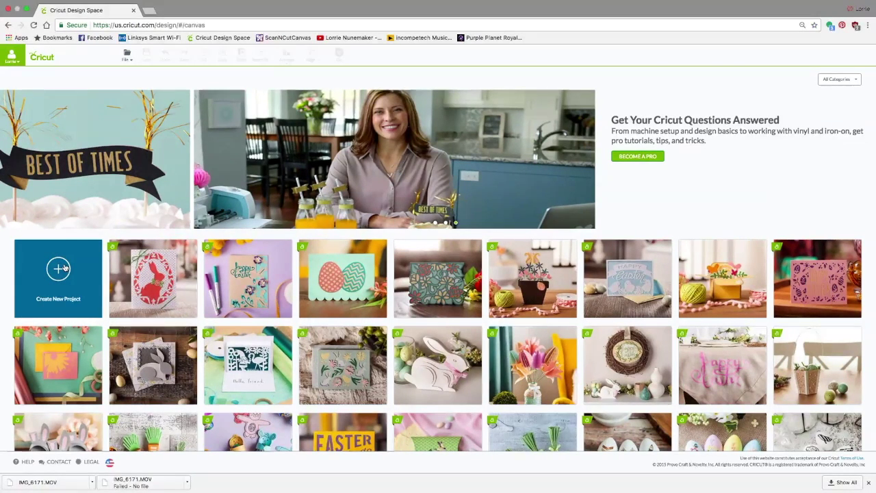
Start a new blank project and go to Upload Pattern under Pattern Fill.
{"action": "left_click", "coordinate": [64, 268]}
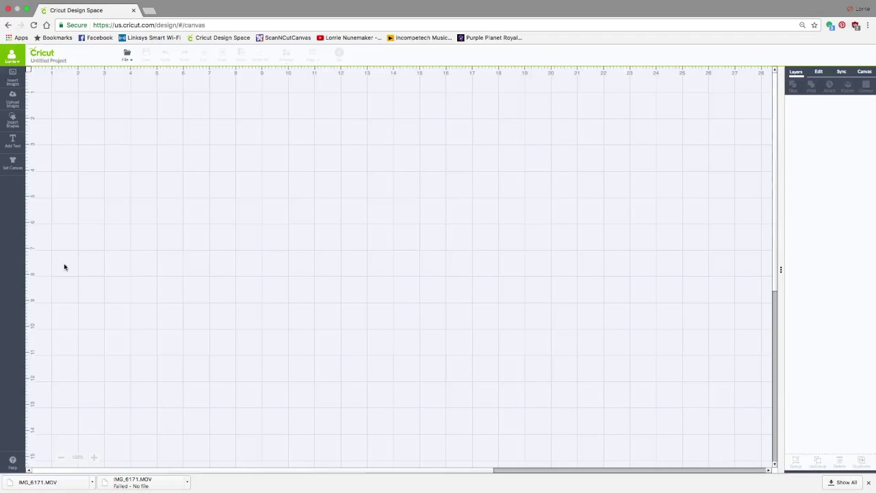
{"action": "left_click", "coordinate": [13, 104]}
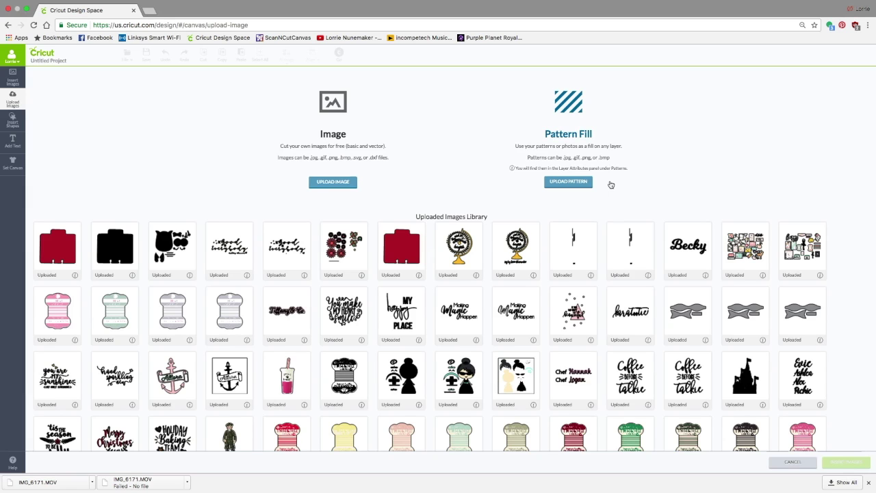
{"action": "left_click", "coordinate": [568, 182]}
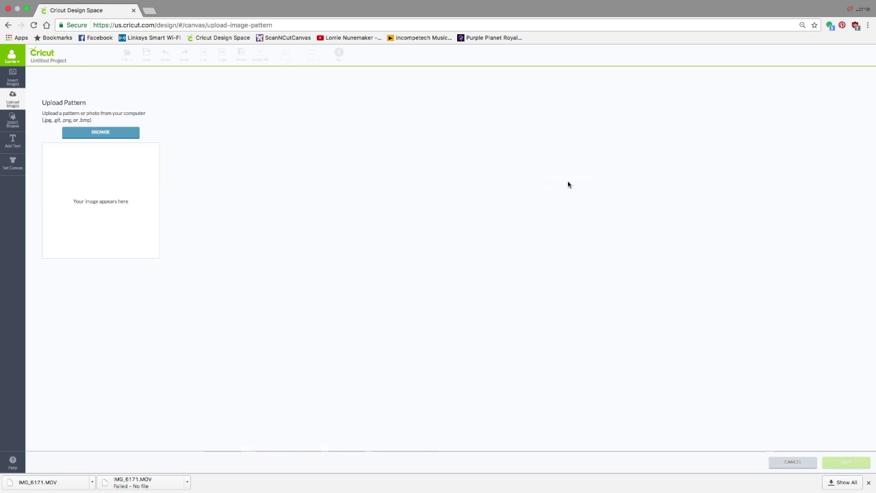
Choose the black-and-white baby photo from Documents > Photos for print as the pattern image.
{"action": "left_click", "coordinate": [95, 133]}
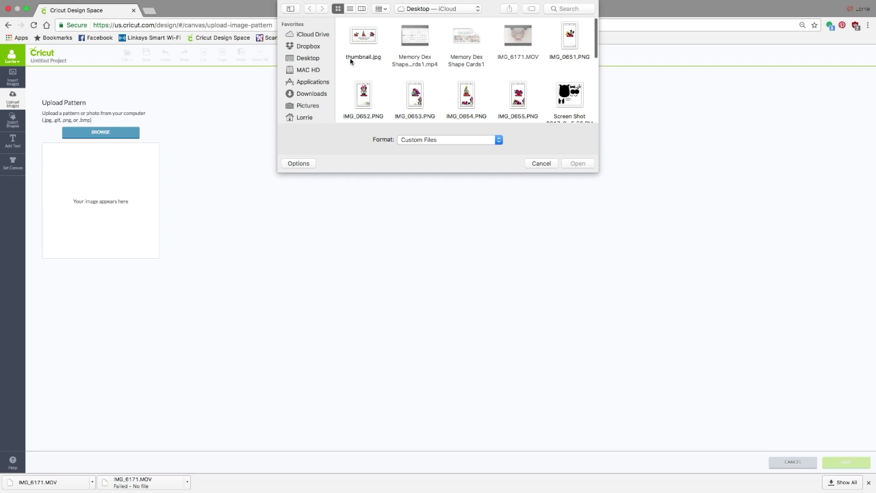
{"action": "scroll", "coordinate": [325, 84], "scroll_direction": "down", "scroll_amount": 2}
{"action": "scroll", "coordinate": [325, 84], "scroll_direction": "down", "scroll_amount": 5}
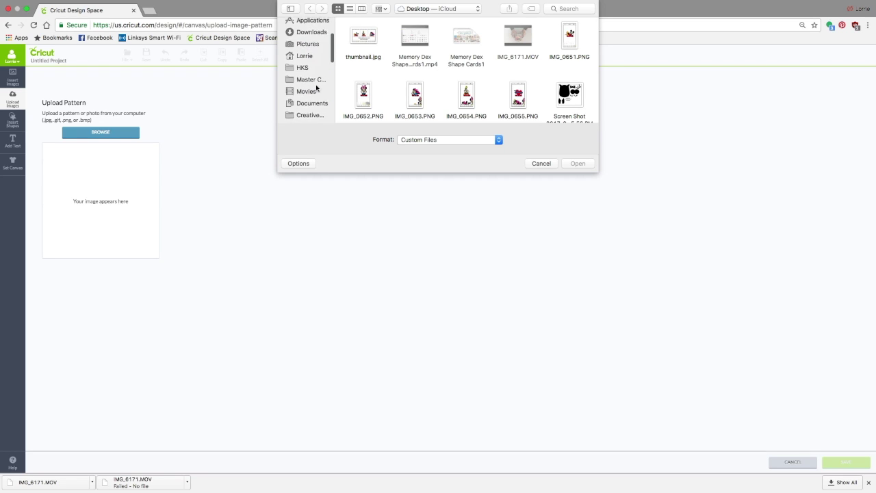
{"action": "left_click", "coordinate": [319, 79]}
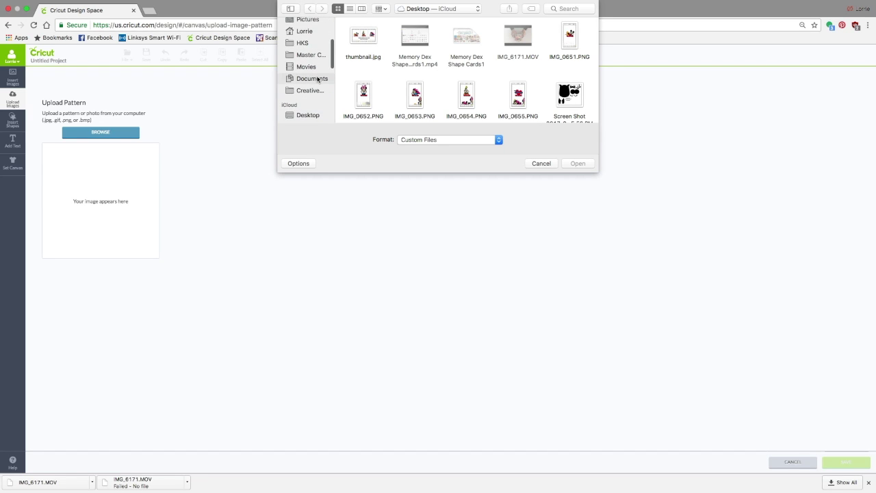
{"action": "double_click", "coordinate": [522, 36]}
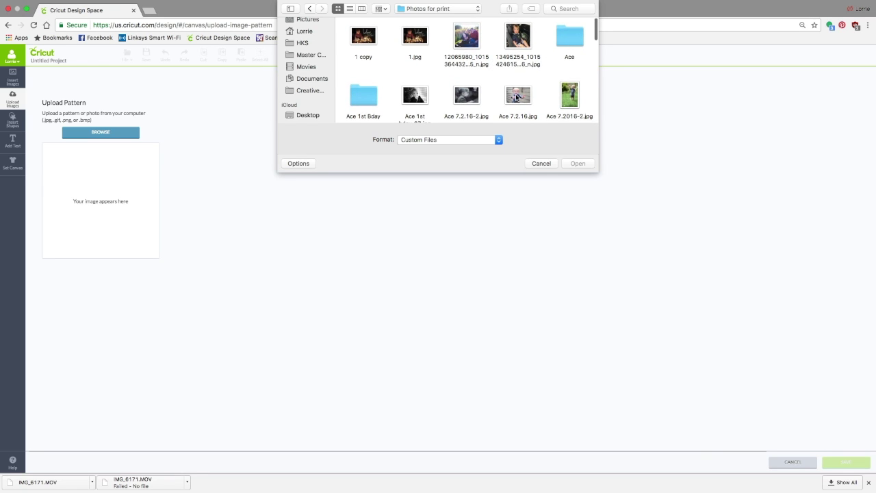
{"action": "left_click", "coordinate": [419, 98]}
{"action": "left_click", "coordinate": [578, 164]}
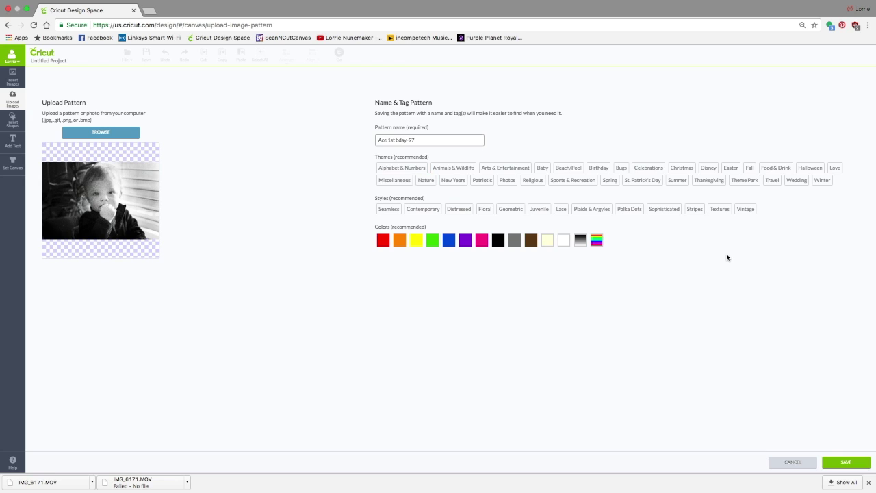
Save the baby photo as a new uploaded pattern and wait for the upload.
{"action": "left_click", "coordinate": [839, 465]}
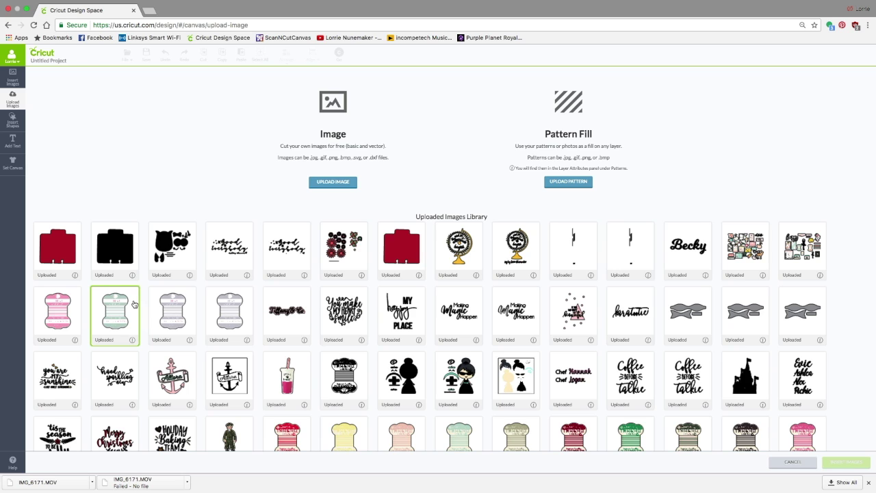
Insert a star on the empty canvas and enlarge it to about 6.86 in square.
{"action": "left_click", "coordinate": [793, 463]}
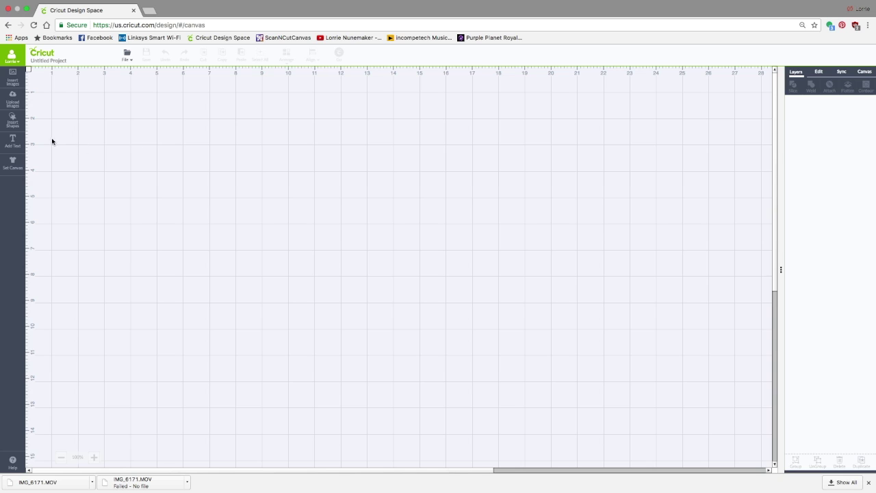
{"action": "left_click", "coordinate": [12, 119]}
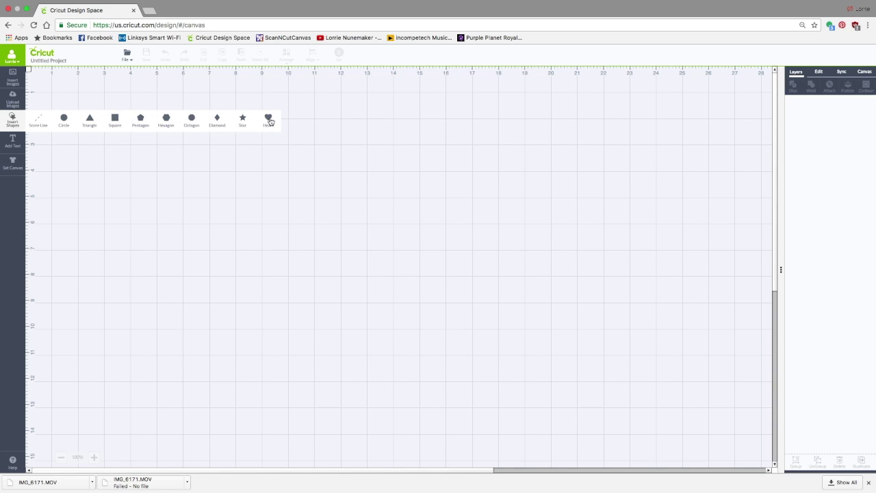
{"action": "left_click", "coordinate": [242, 120]}
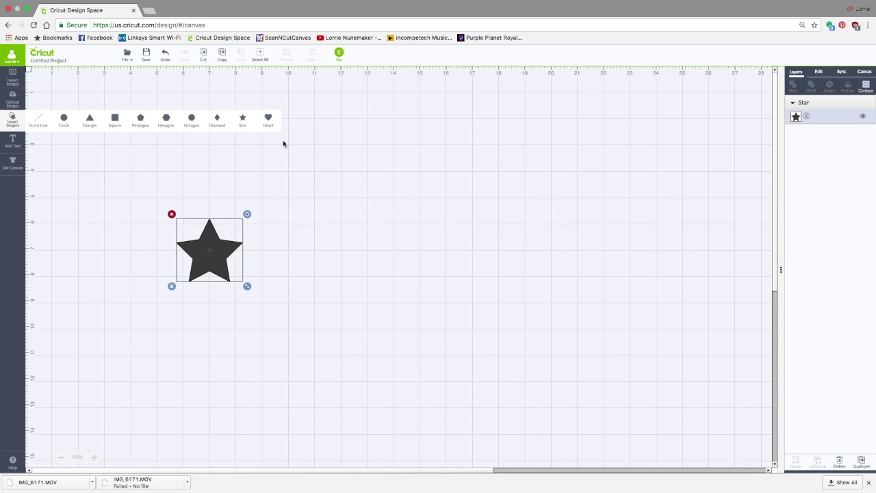
{"action": "left_click_drag", "start_coordinate": [247, 286], "coordinate": [364, 402]}
{"action": "left_click_drag", "start_coordinate": [273, 301], "coordinate": [339, 195]}
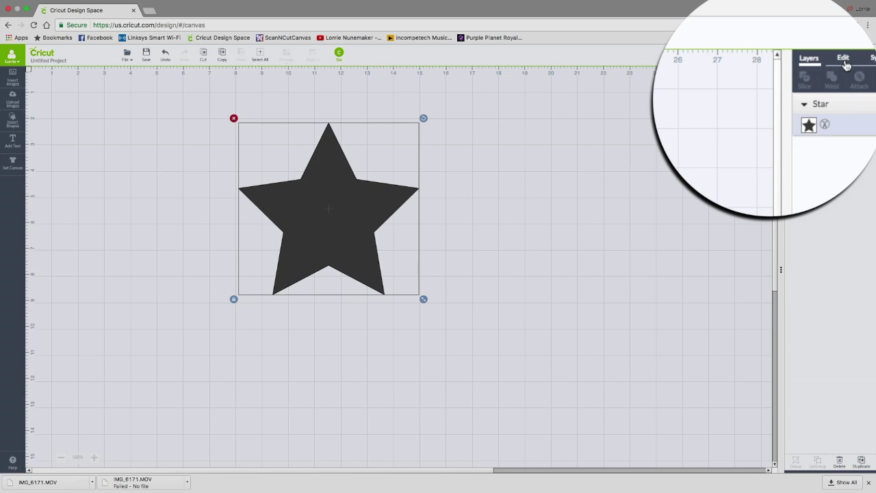
Switch the star to a Print layer and bring up its fill patterns.
{"action": "left_click", "coordinate": [808, 125]}
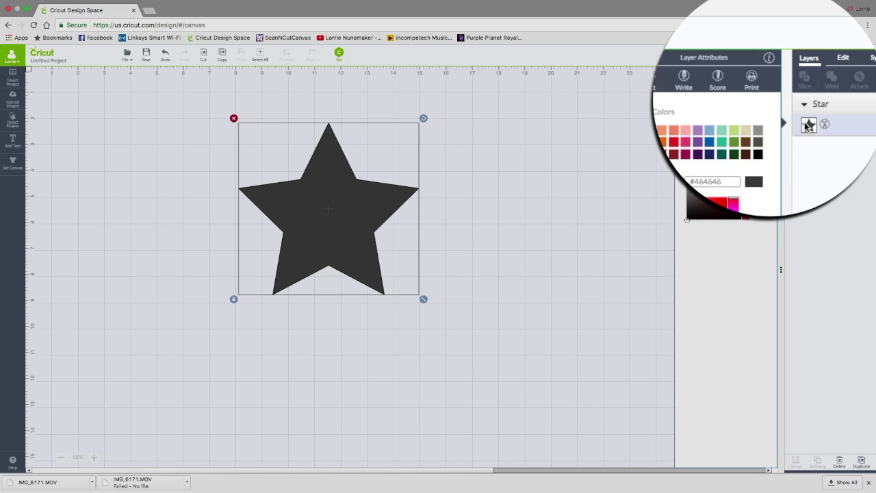
{"action": "left_click", "coordinate": [752, 78]}
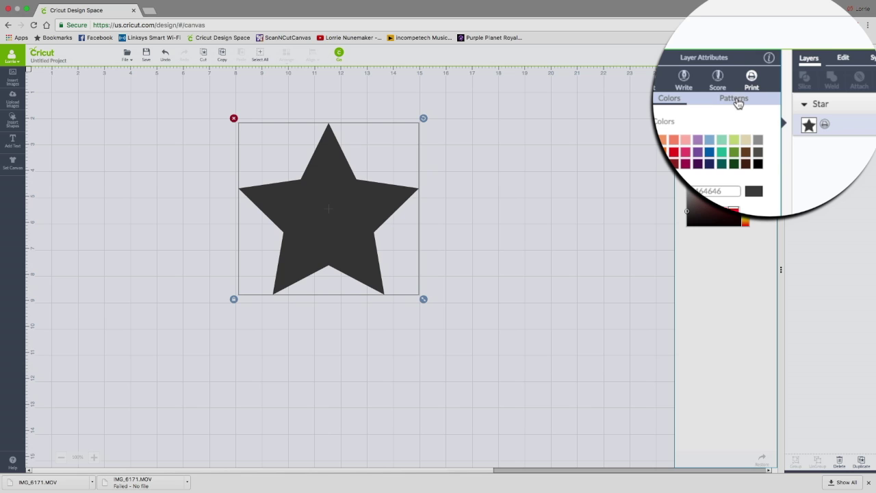
{"action": "left_click", "coordinate": [736, 99]}
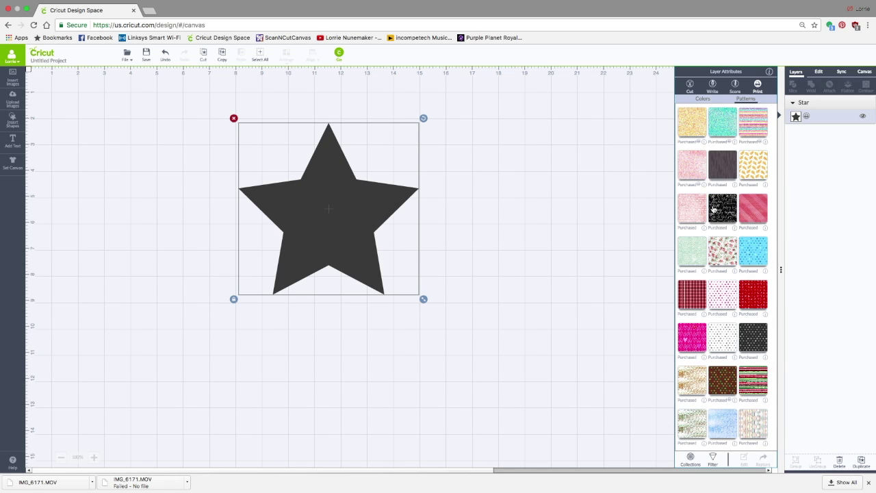
{"action": "scroll", "coordinate": [713, 208], "scroll_direction": "down", "scroll_amount": 1}
{"action": "scroll", "coordinate": [713, 208], "scroll_direction": "down", "scroll_amount": 10}
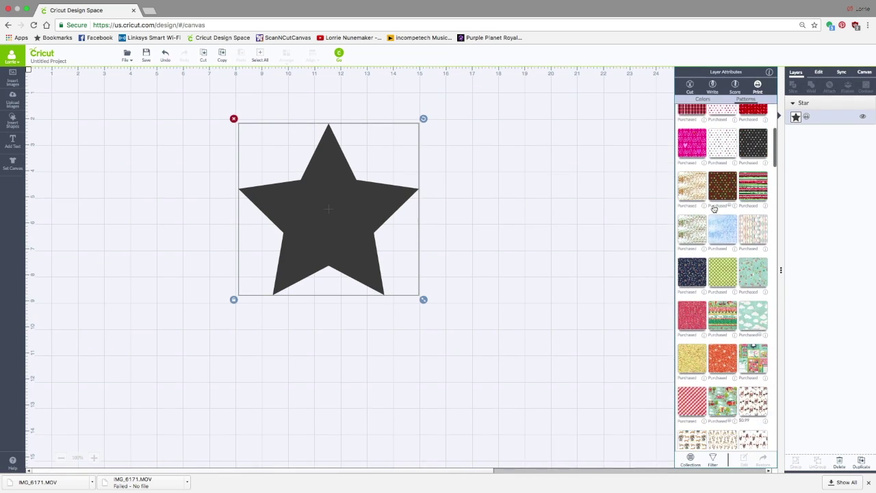
Filter the patterns to My Patterns and fill the star with the light-blue pattern.
{"action": "left_click", "coordinate": [713, 460]}
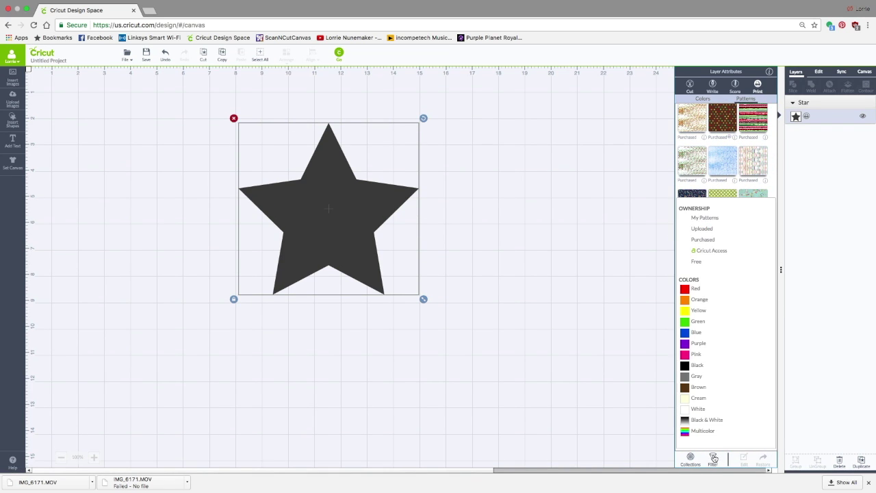
{"action": "left_click", "coordinate": [707, 218]}
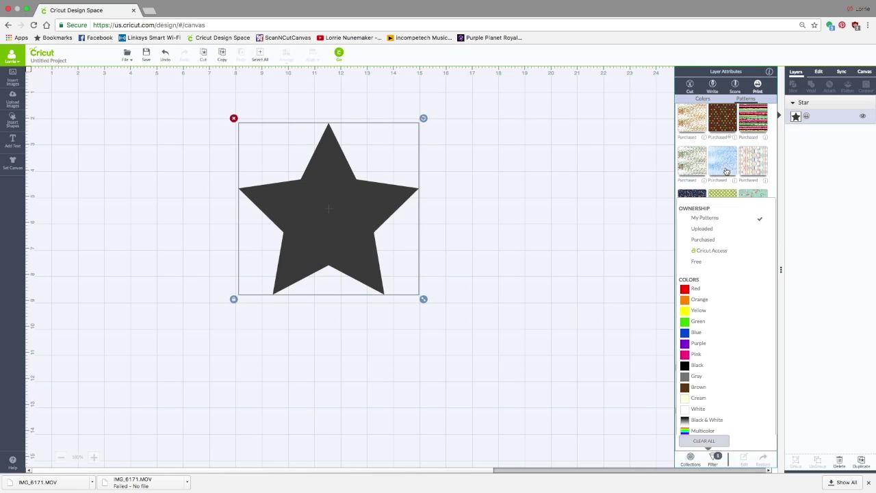
{"action": "left_click", "coordinate": [724, 164]}
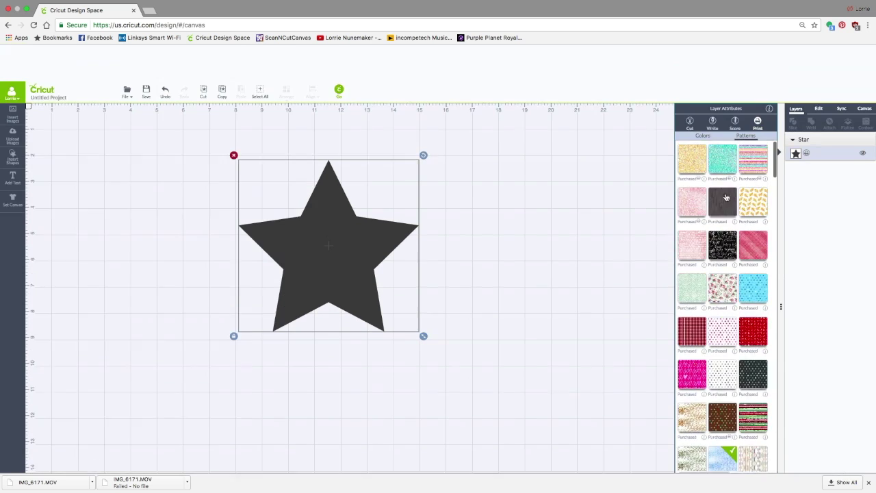
{"action": "scroll", "coordinate": [727, 197], "scroll_direction": "down", "scroll_amount": 5}
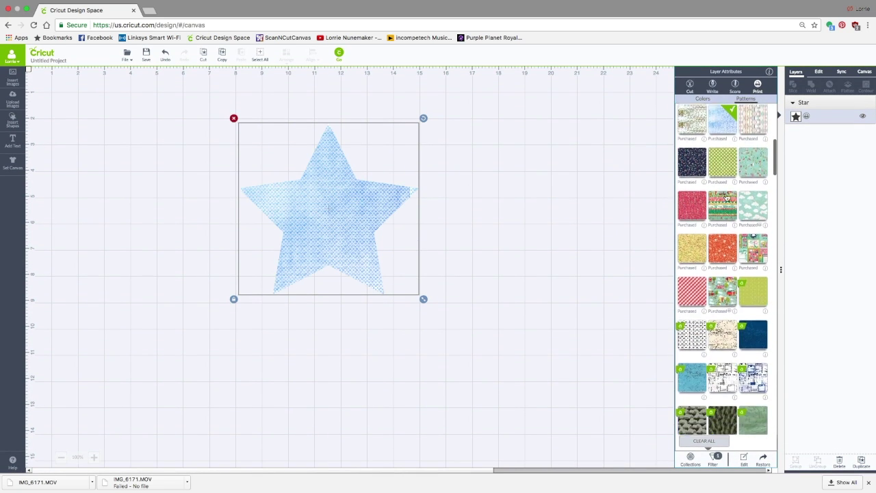
{"action": "scroll", "coordinate": [727, 197], "scroll_direction": "down", "scroll_amount": 5}
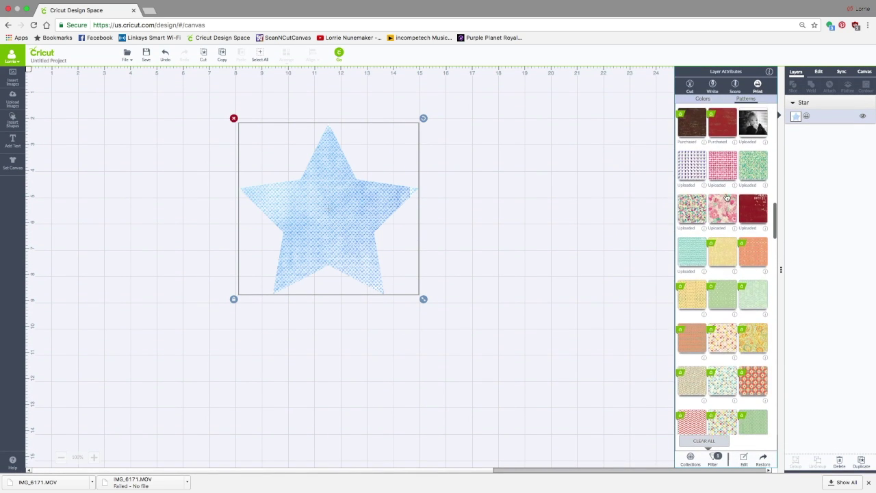
{"action": "scroll", "coordinate": [726, 197], "scroll_direction": "up", "scroll_amount": 1}
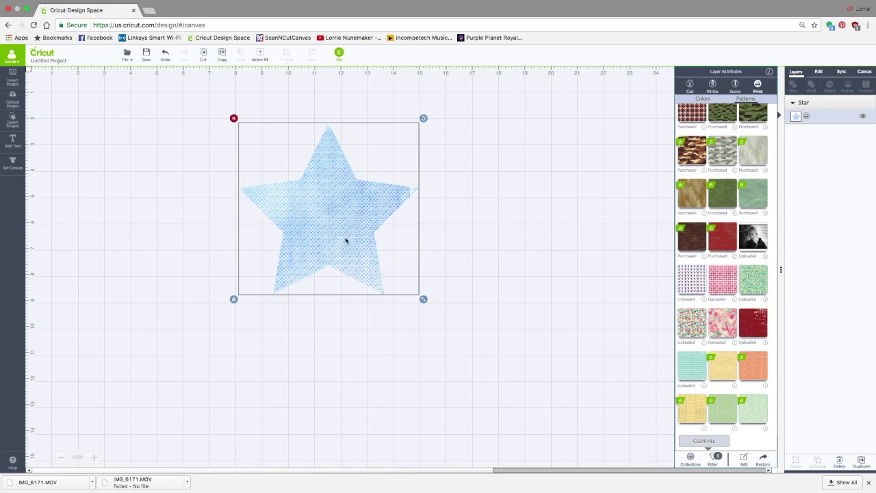
Replace the star's fill with the uploaded baby photo pattern and nudge the star slightly.
{"action": "left_click", "coordinate": [754, 242]}
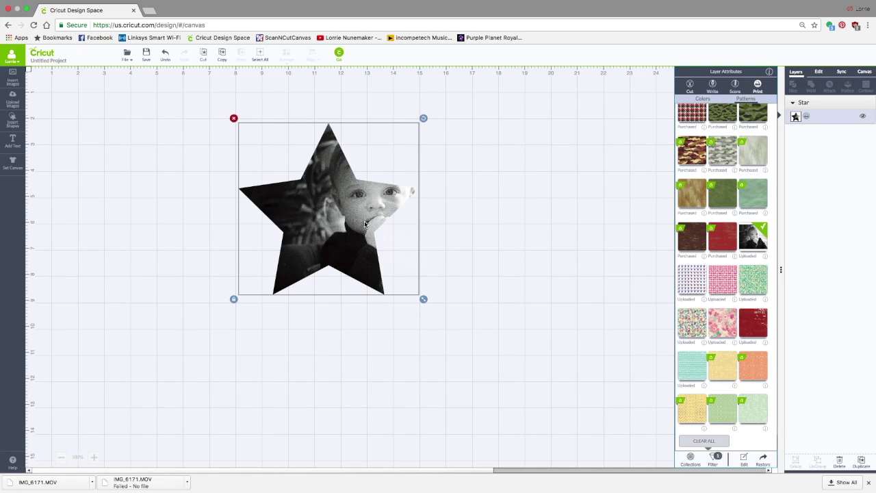
{"action": "mouse_move", "coordinate": [365, 224]}
{"action": "left_mouse_down"}
{"action": "mouse_move", "coordinate": [357, 222]}
{"action": "mouse_move", "coordinate": [365, 227]}
{"action": "left_mouse_up"}
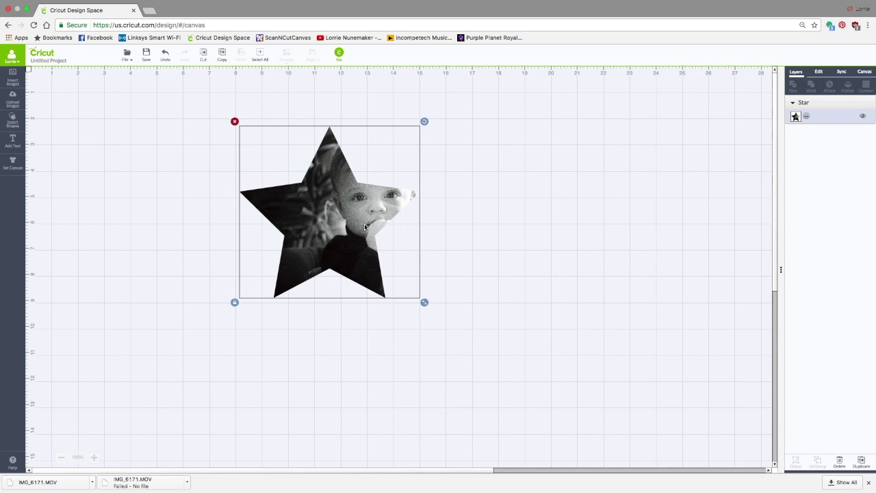
{"action": "left_click", "coordinate": [795, 117]}
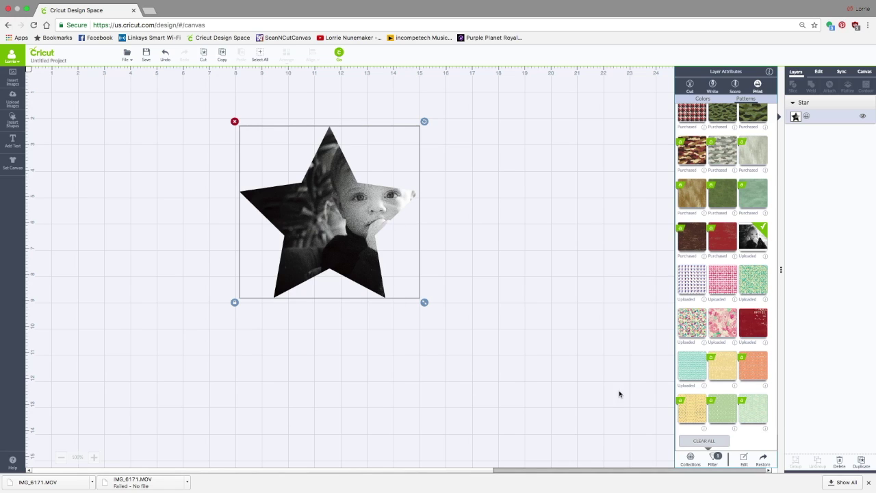
Experiment with horizontal and vertical pan of the photo inside the star, returning vertical to 0.
{"action": "left_click", "coordinate": [745, 460]}
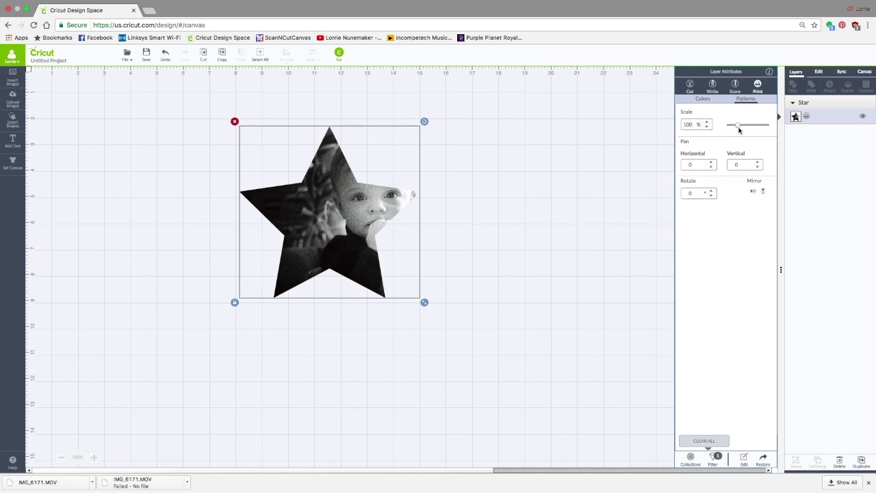
{"action": "left_click_drag", "start_coordinate": [738, 127], "coordinate": [737, 128]}
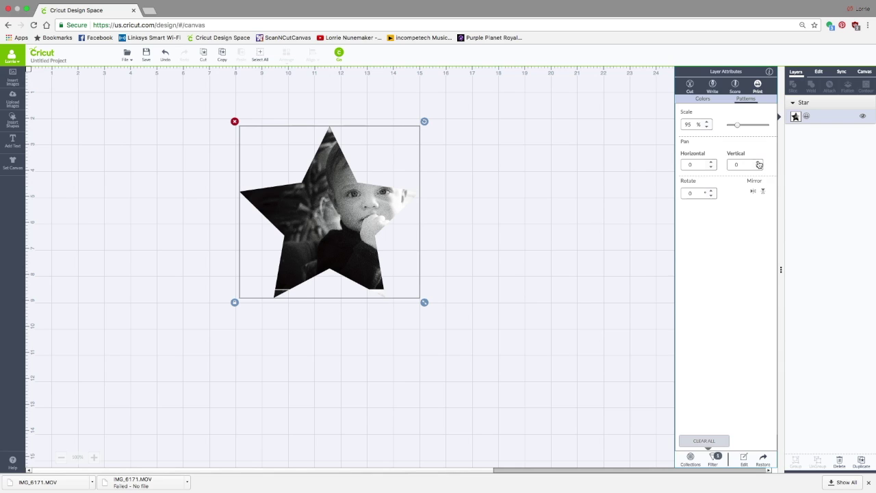
{"action": "left_click", "coordinate": [712, 162]}
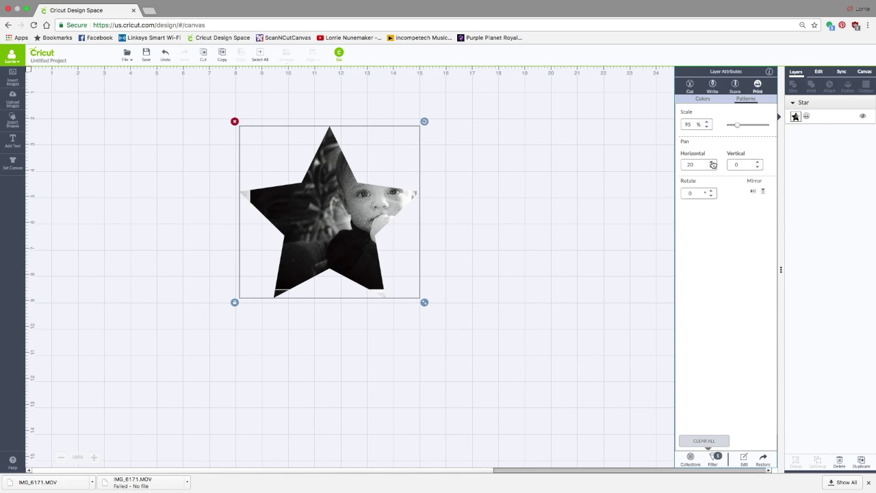
{"action": "left_click", "coordinate": [711, 167]}
{"action": "left_click", "coordinate": [711, 167]}
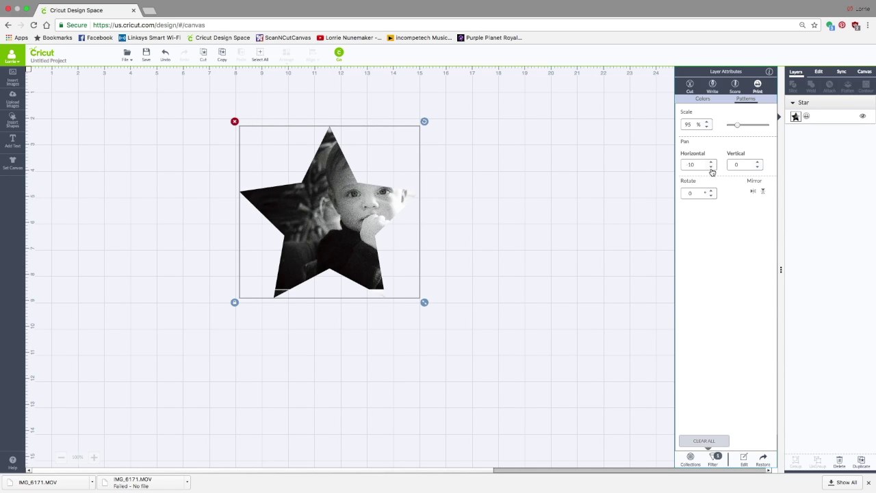
{"action": "left_click", "coordinate": [711, 167]}
{"action": "left_click", "coordinate": [711, 167]}
{"action": "left_click", "coordinate": [711, 167]}
{"action": "left_click", "coordinate": [711, 167]}
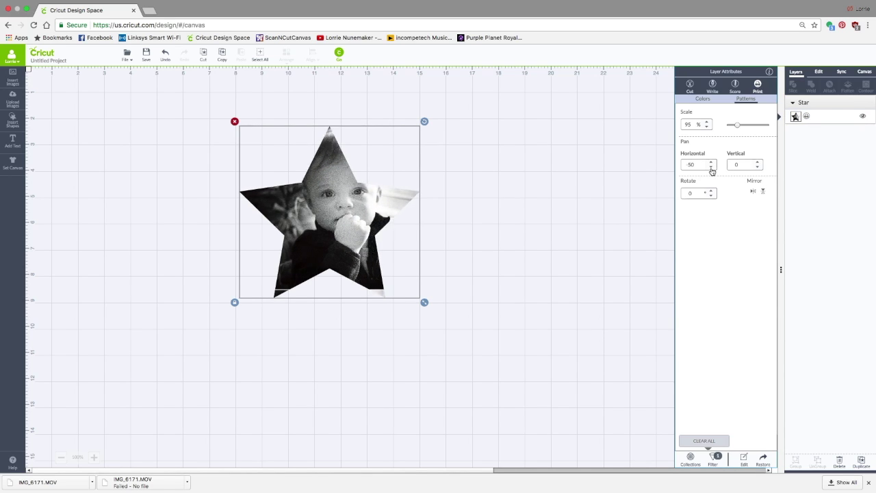
{"action": "left_click", "coordinate": [758, 162]}
{"action": "left_click", "coordinate": [759, 162]}
{"action": "left_click", "coordinate": [758, 162]}
{"action": "left_click", "coordinate": [759, 162]}
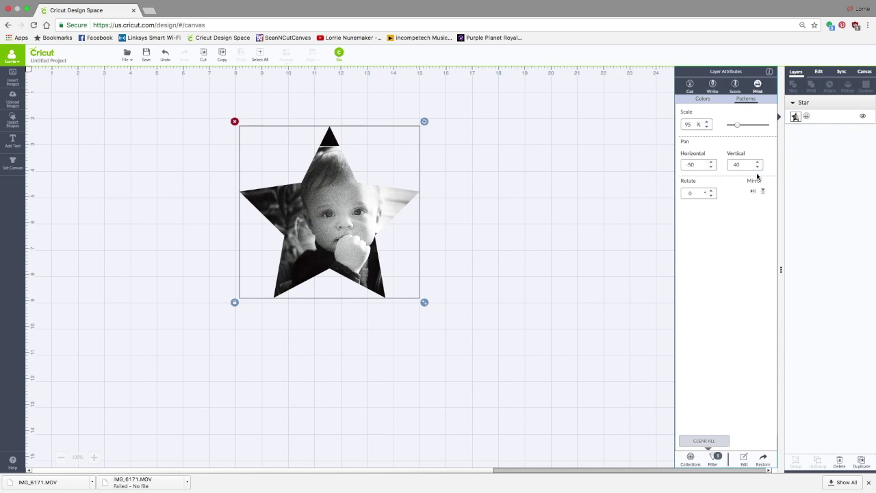
{"action": "left_click", "coordinate": [757, 168]}
{"action": "left_click", "coordinate": [757, 167]}
{"action": "left_click", "coordinate": [758, 168]}
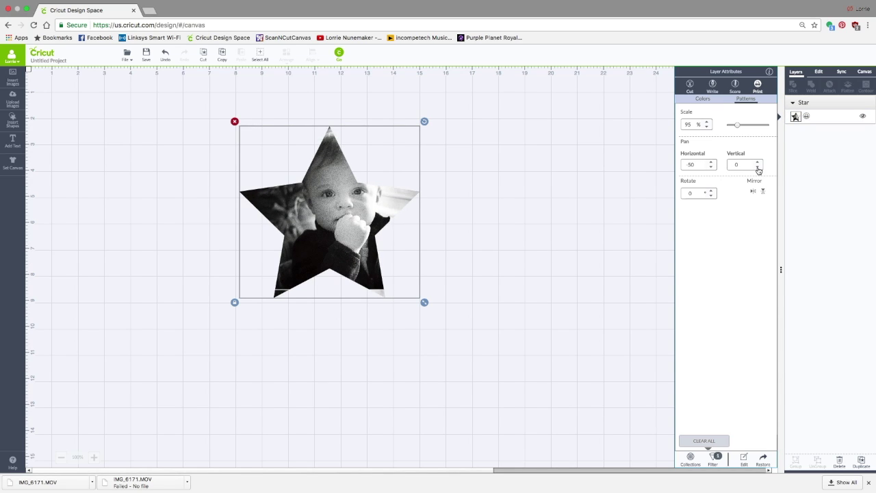
{"action": "left_click", "coordinate": [712, 163]}
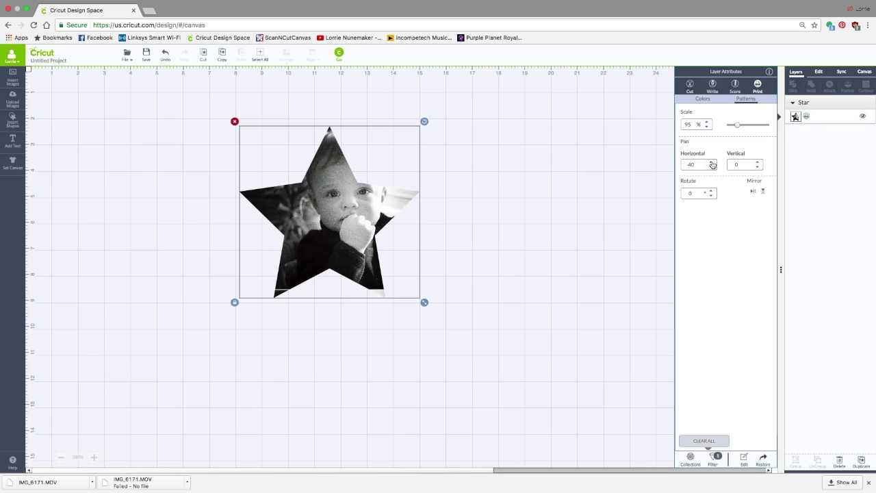
{"action": "left_click", "coordinate": [711, 163]}
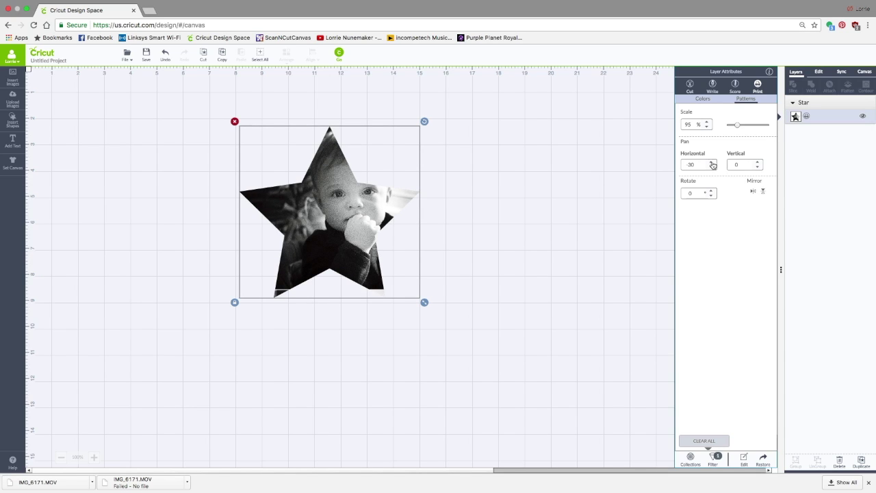
Set the star's photo pattern to 100% scale and horizontal pan -40, then deselect.
{"action": "left_click", "coordinate": [707, 128]}
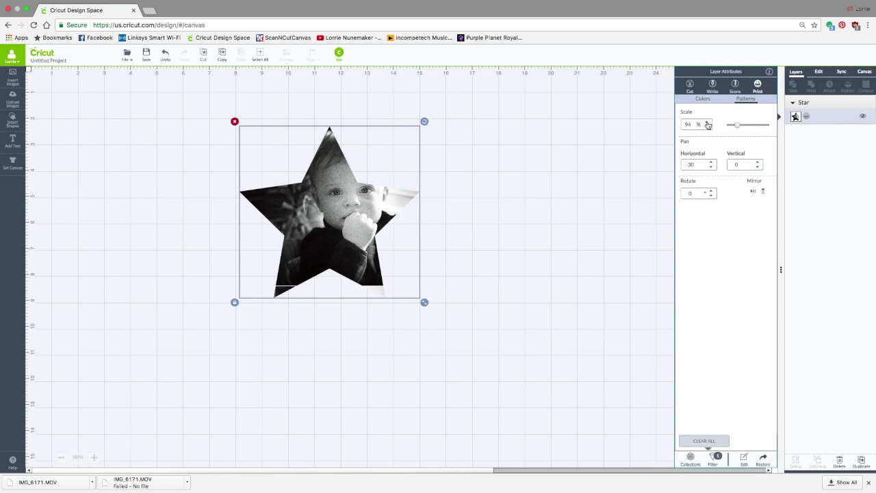
{"action": "left_click", "coordinate": [708, 122]}
{"action": "left_click", "coordinate": [708, 122]}
{"action": "left_click", "coordinate": [708, 122]}
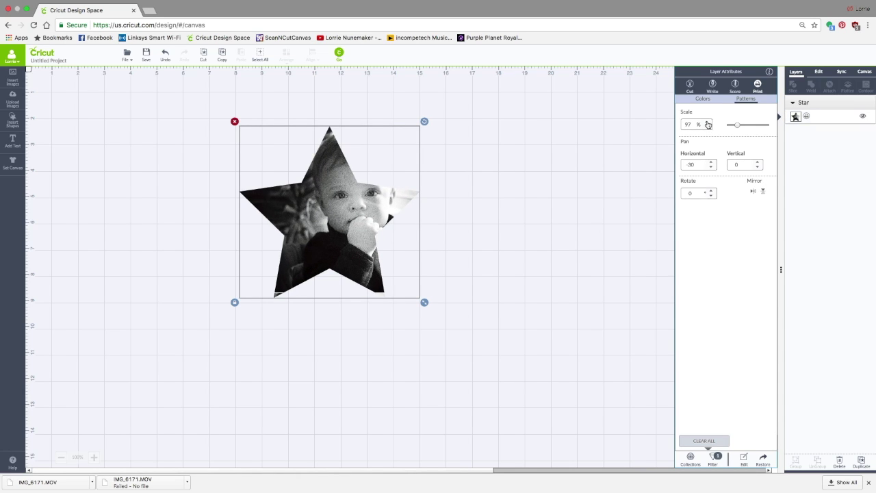
{"action": "left_click", "coordinate": [707, 122]}
{"action": "left_click", "coordinate": [708, 122]}
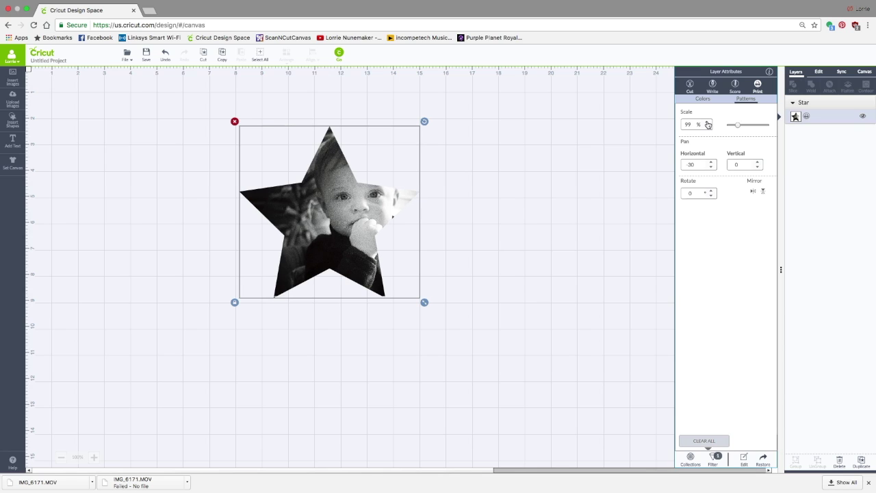
{"action": "left_click", "coordinate": [707, 121]}
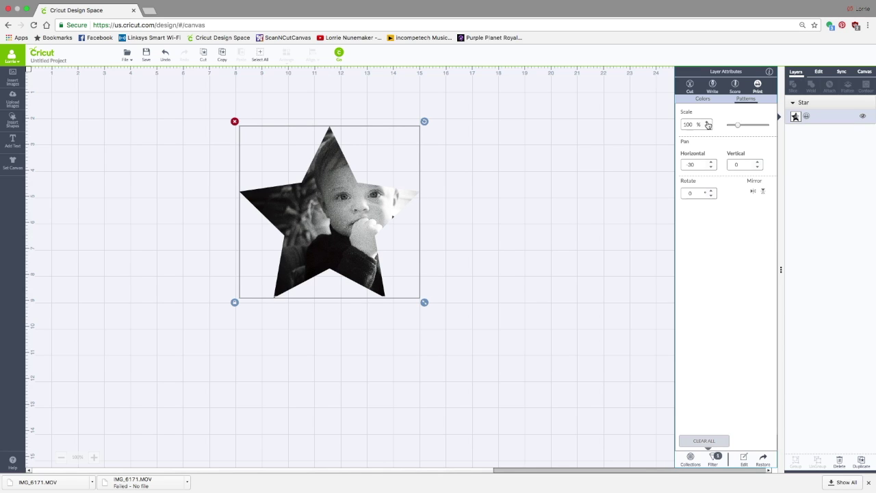
{"action": "left_click", "coordinate": [711, 168]}
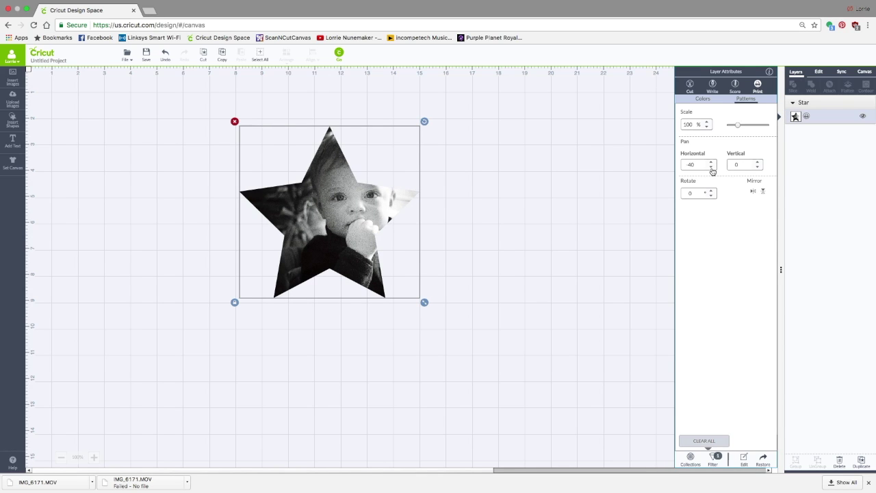
{"action": "left_click", "coordinate": [487, 258]}
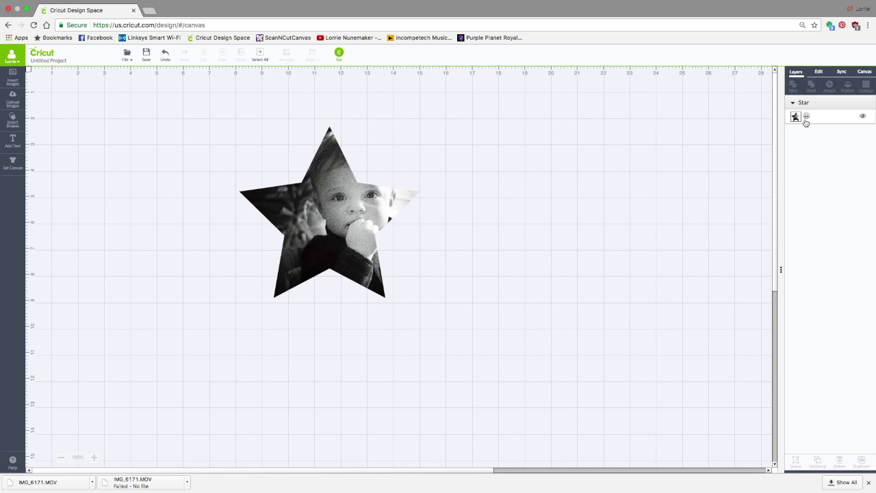
Insert the red Memorydex card image from the uploaded images library.
{"action": "left_click", "coordinate": [12, 100]}
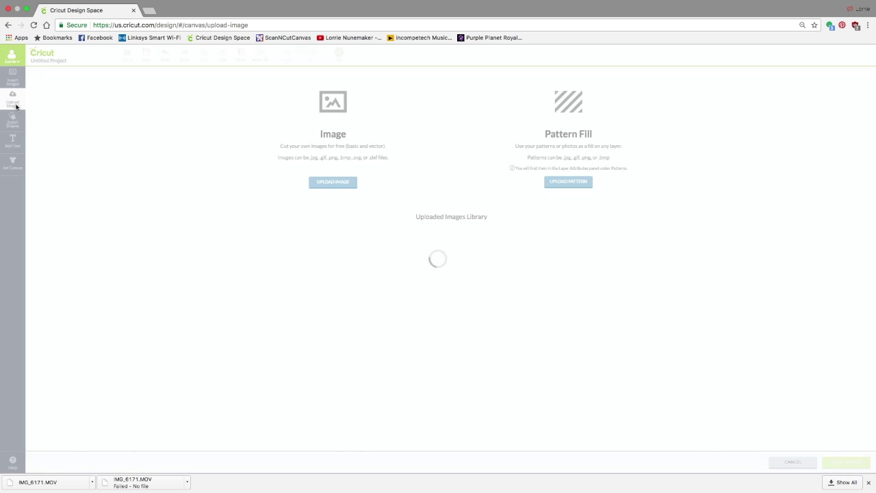
{"action": "left_click", "coordinate": [61, 249]}
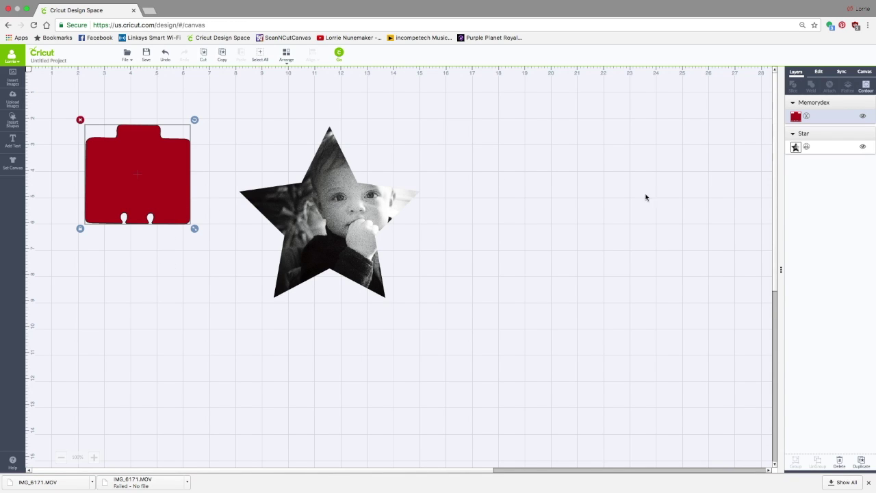
Make the Memorydex card a Print layer filled with the baby photo pattern.
{"action": "left_click", "coordinate": [795, 117]}
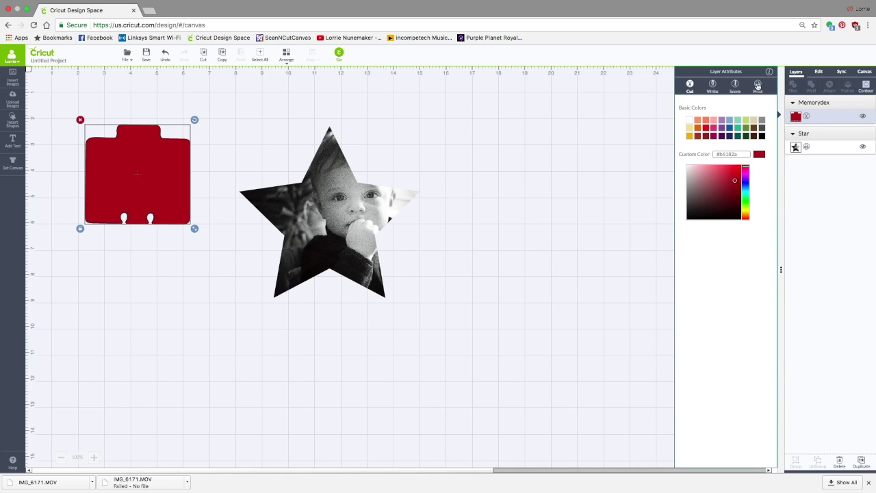
{"action": "left_click", "coordinate": [758, 86]}
{"action": "left_click", "coordinate": [745, 99]}
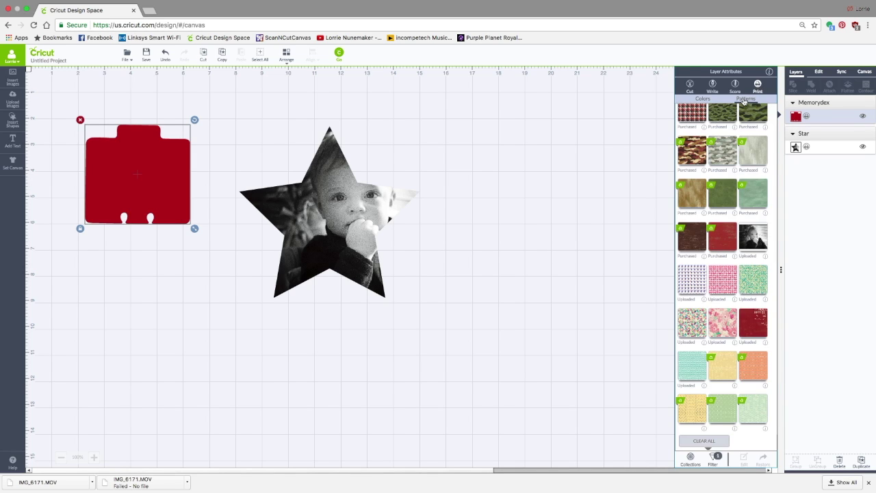
{"action": "left_click", "coordinate": [754, 238]}
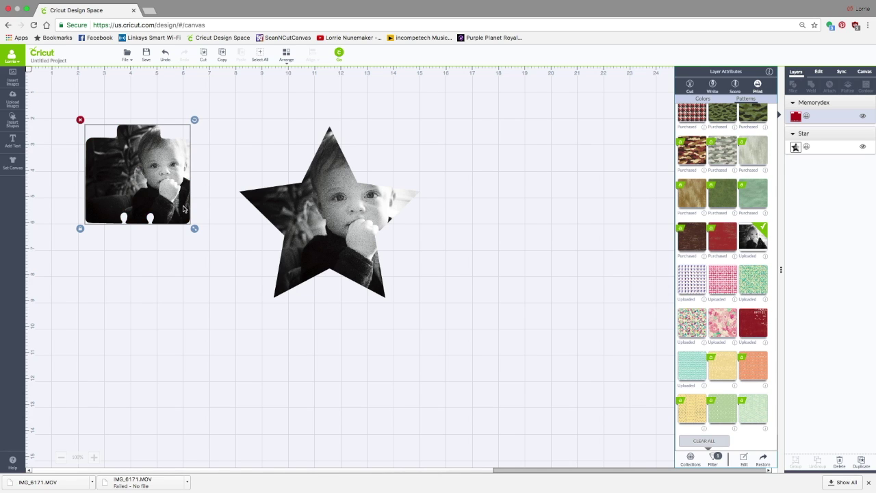
{"action": "left_click_drag", "start_coordinate": [163, 202], "coordinate": [166, 204]}
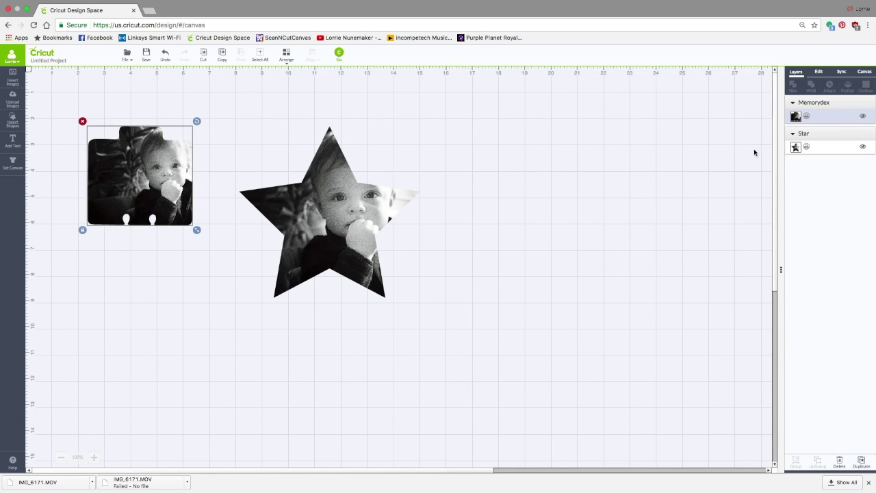
Pan the card's photo pattern horizontally to -10 and deselect the card.
{"action": "left_click", "coordinate": [798, 118]}
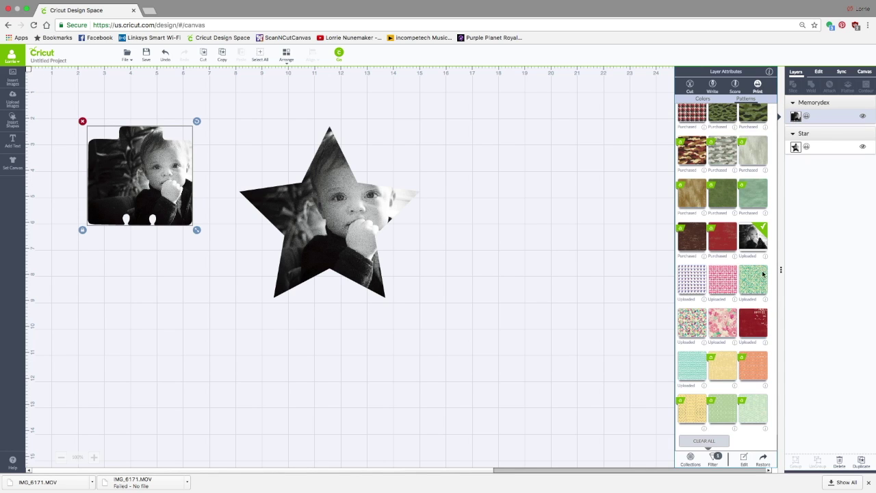
{"action": "left_click", "coordinate": [745, 459]}
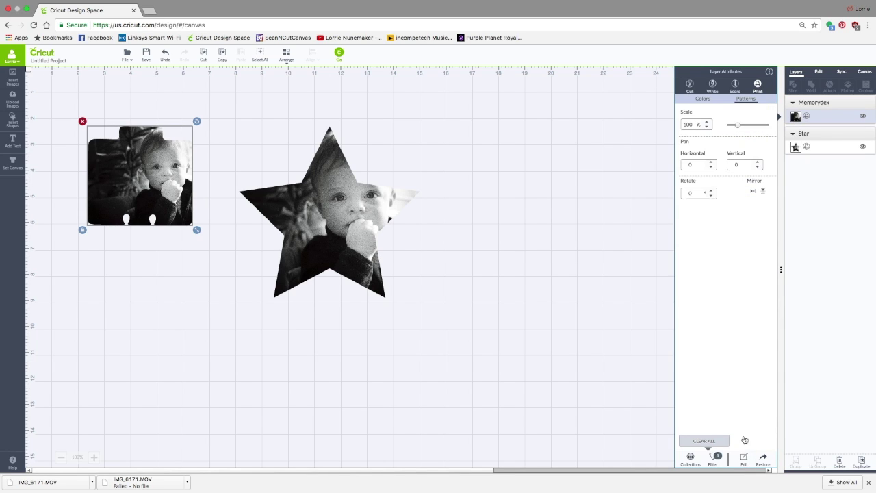
{"action": "left_click_drag", "start_coordinate": [738, 125], "coordinate": [739, 127]}
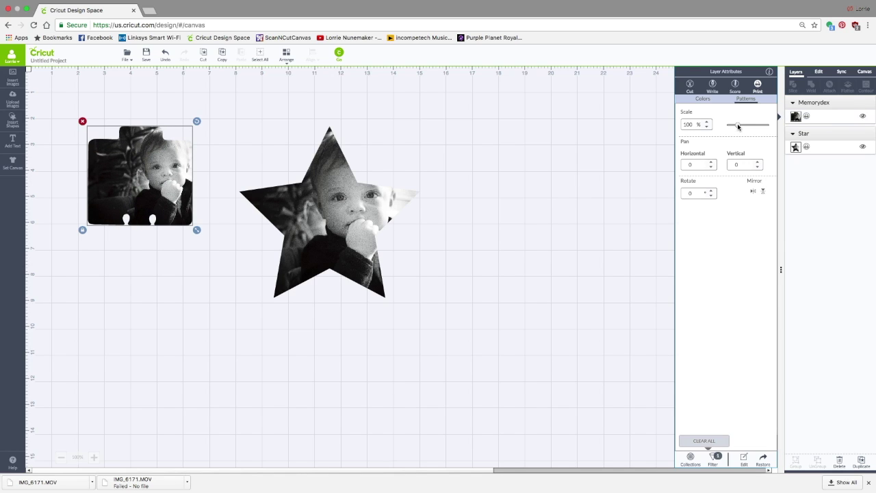
{"action": "left_click", "coordinate": [712, 162]}
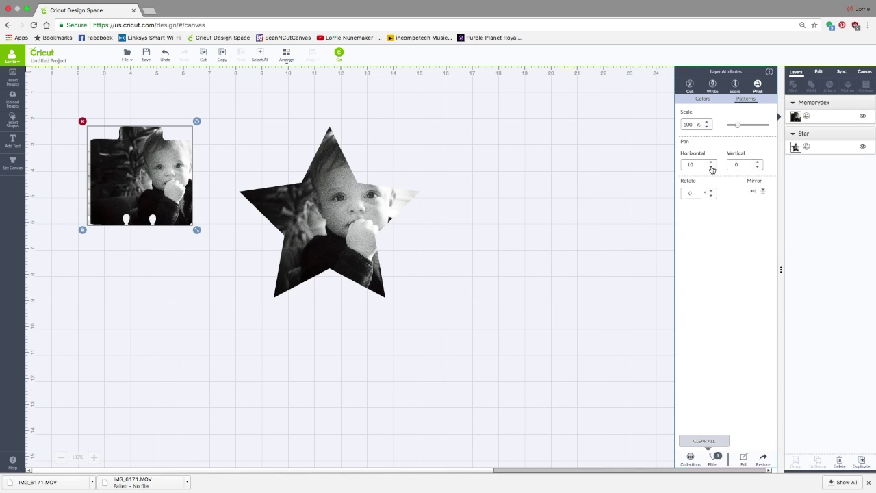
{"action": "left_click", "coordinate": [712, 168]}
{"action": "left_click", "coordinate": [711, 168]}
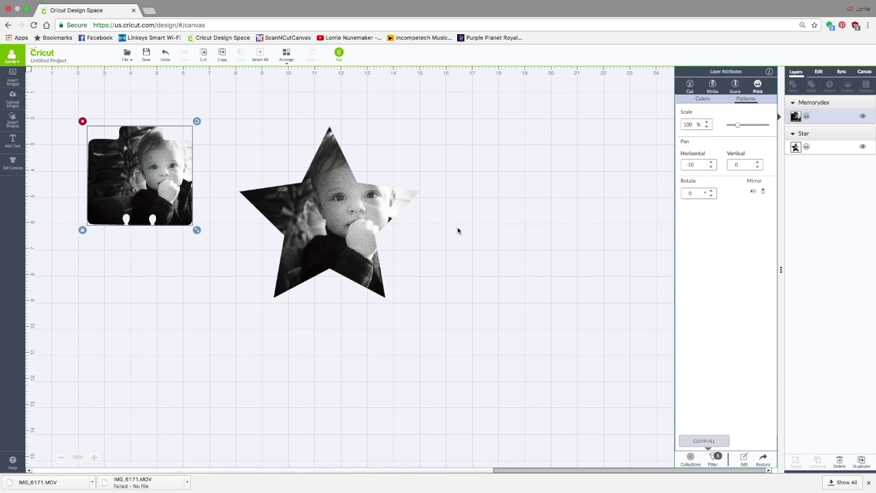
{"action": "left_click", "coordinate": [500, 229]}
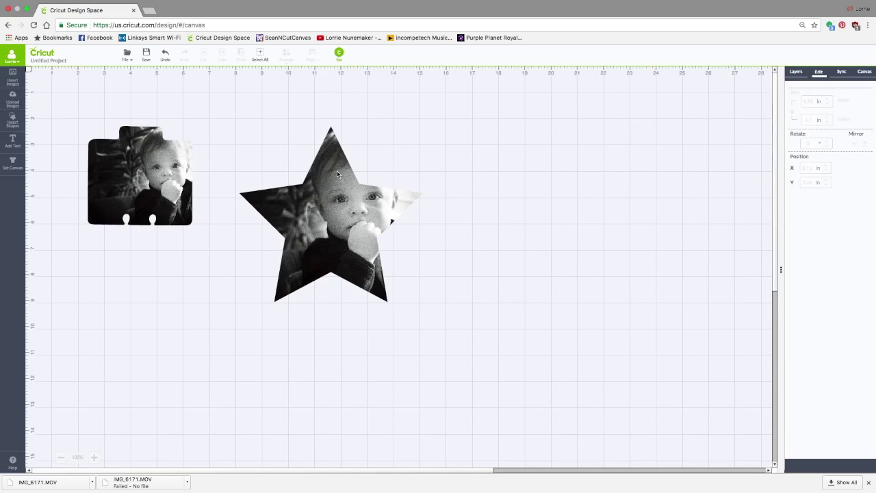
Resize the photo-filled star to 5.5 in high, making it 5.73 in wide.
{"action": "left_click", "coordinate": [323, 213]}
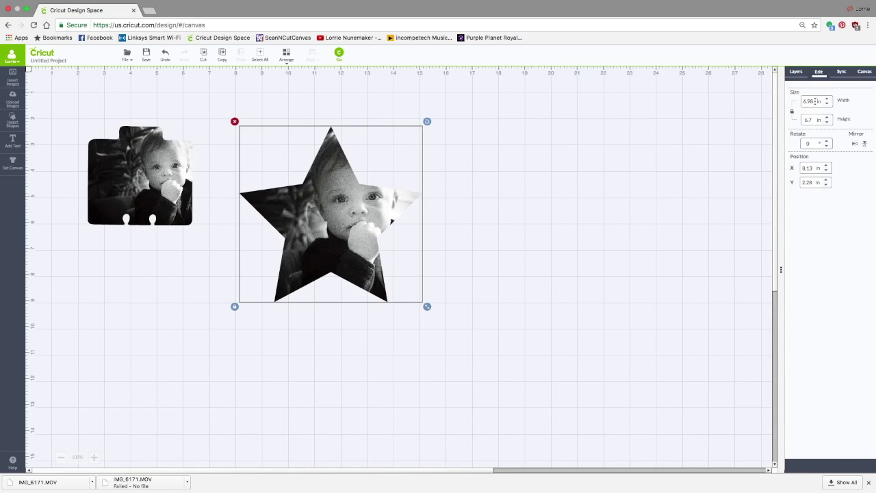
{"action": "key", "text": "ctrl+z"}
{"action": "double_click", "coordinate": [809, 120]}
{"action": "type", "text": "5.5"}
{"action": "key", "text": "Return"}
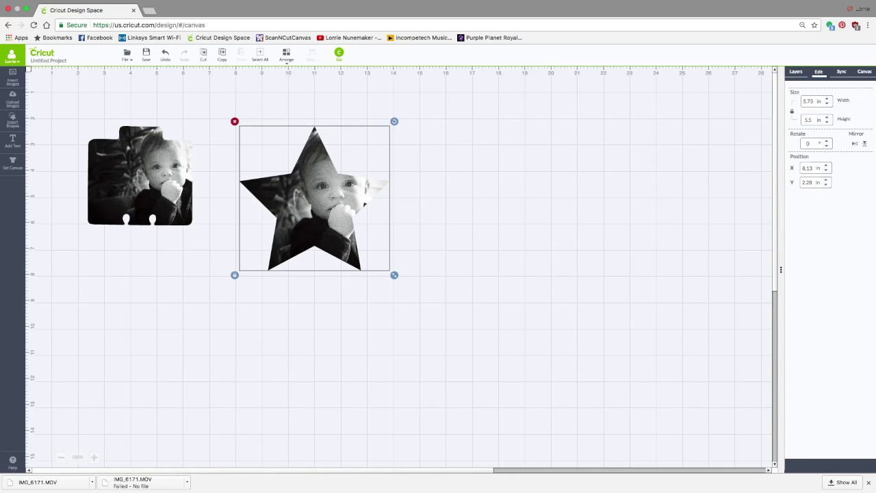
Preview the print-then-cut mats: the photo star on mat 1 and the Memorydex card on mat 2.
{"action": "left_click", "coordinate": [338, 54]}
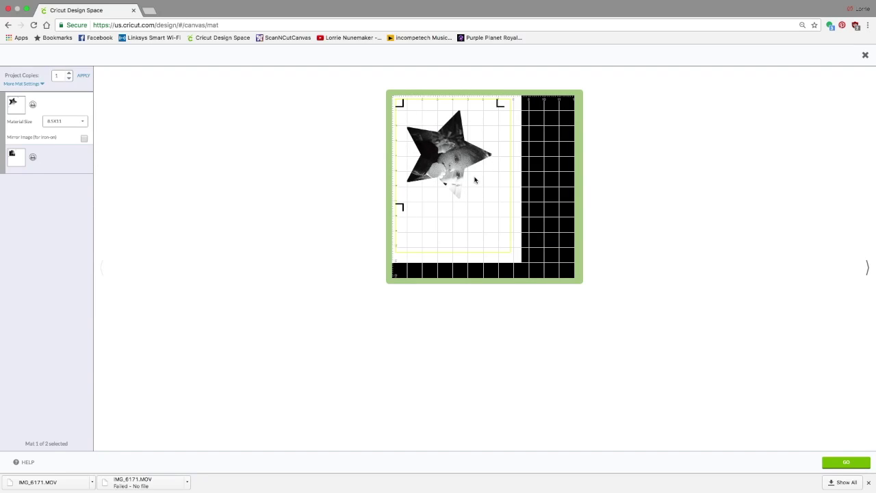
{"action": "left_click", "coordinate": [43, 165]}
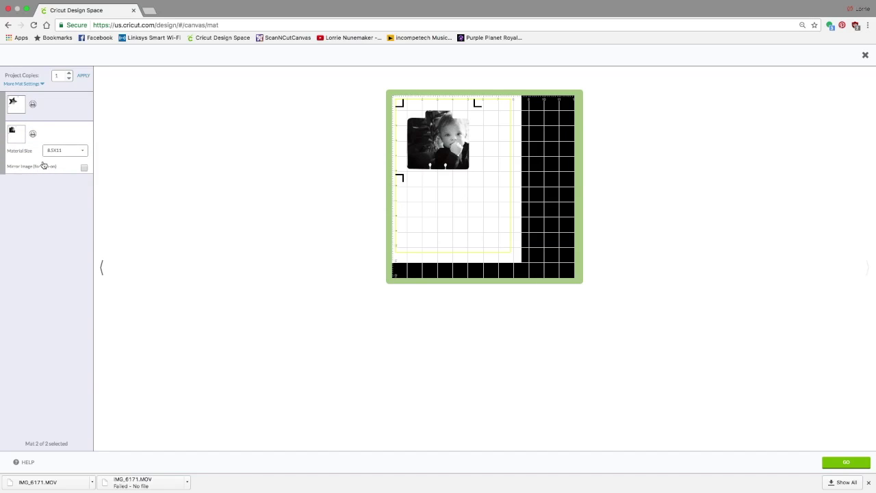
{"action": "left_click", "coordinate": [51, 113]}
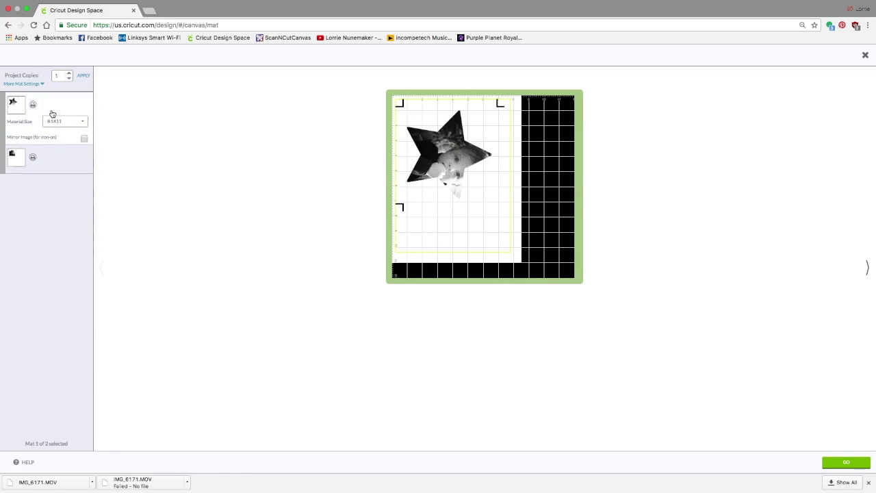